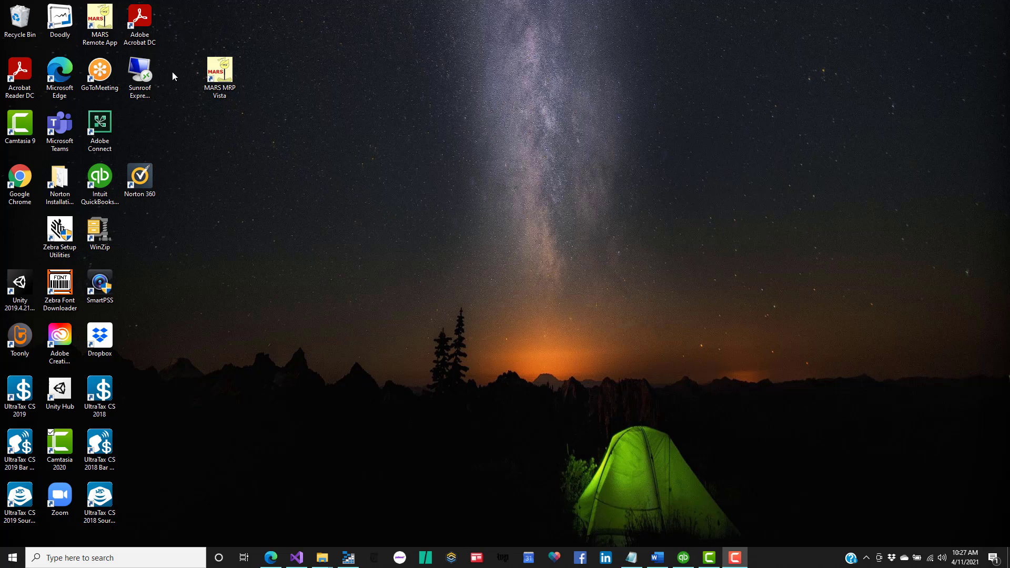
# Launch MARS MRP Vista and open its software registration form
pyautogui.doubleClick(222, 75)
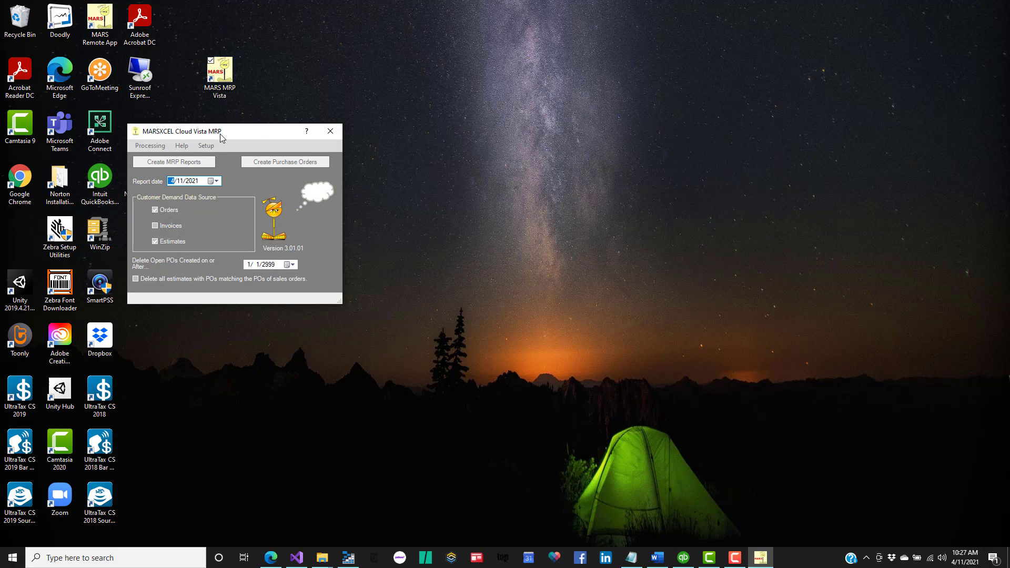
pyautogui.moveTo(220, 134); pyautogui.dragTo(249, 112)
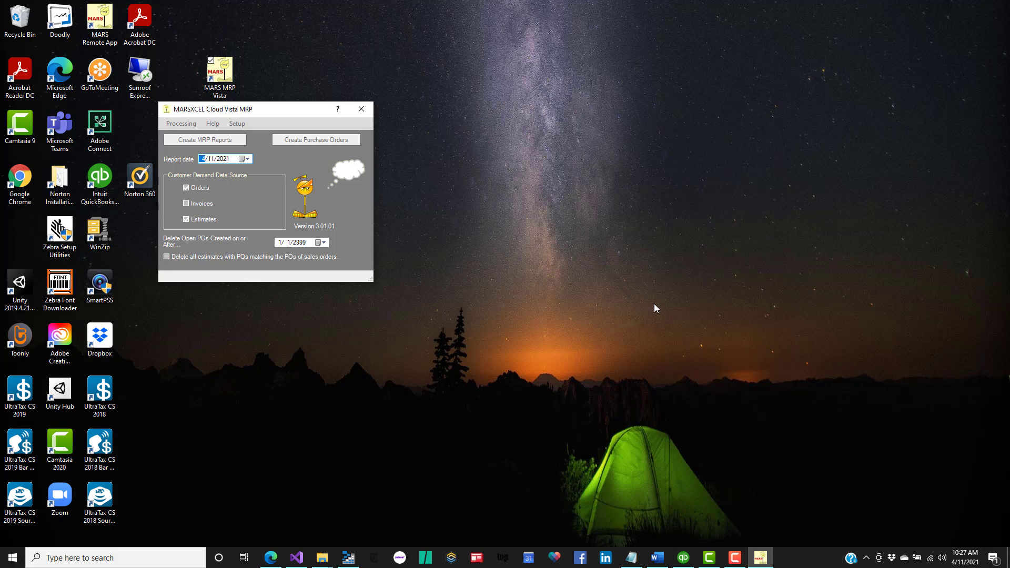
pyautogui.click(243, 128)
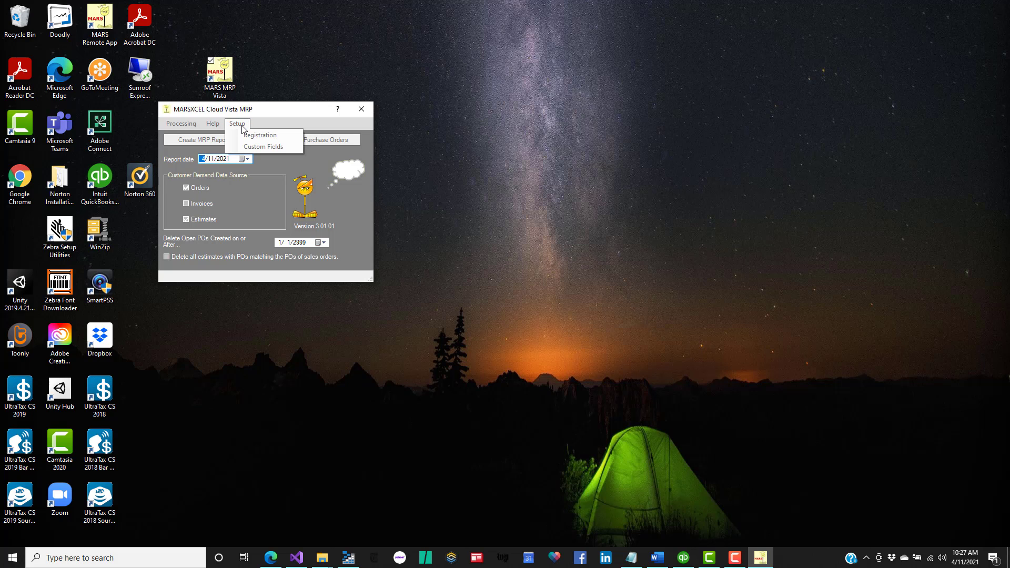
pyautogui.click(252, 138)
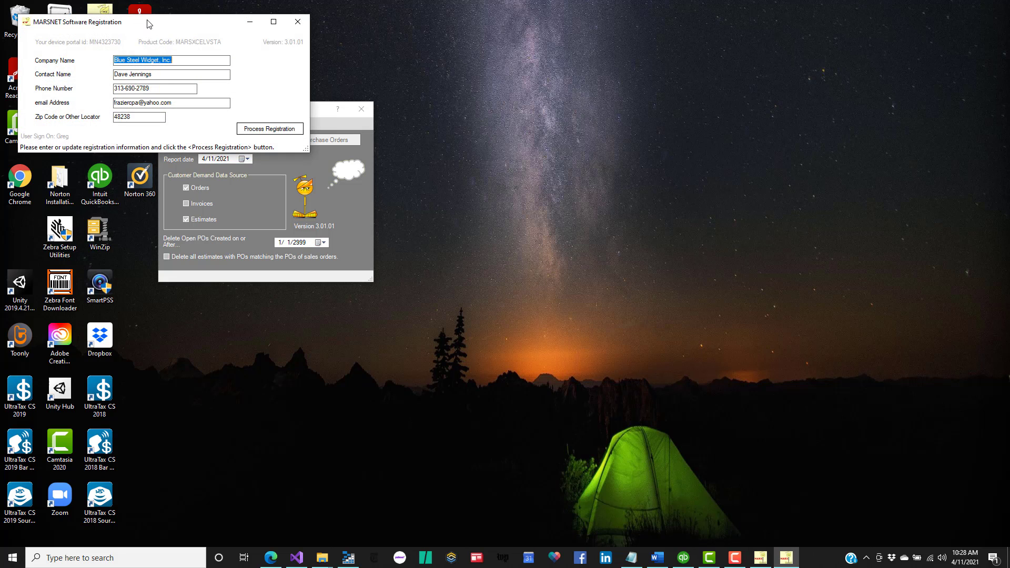
pyautogui.moveTo(148, 23); pyautogui.dragTo(344, 187)
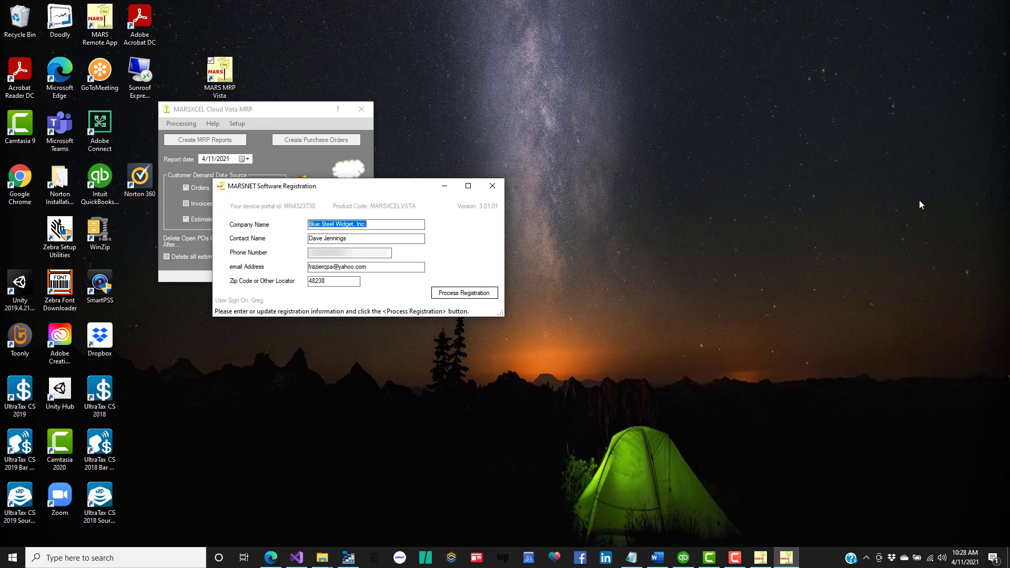
# Process the software registration with the company and contact details already filled in, and close the form
pyautogui.click(416, 225)
pyautogui.click(456, 295)
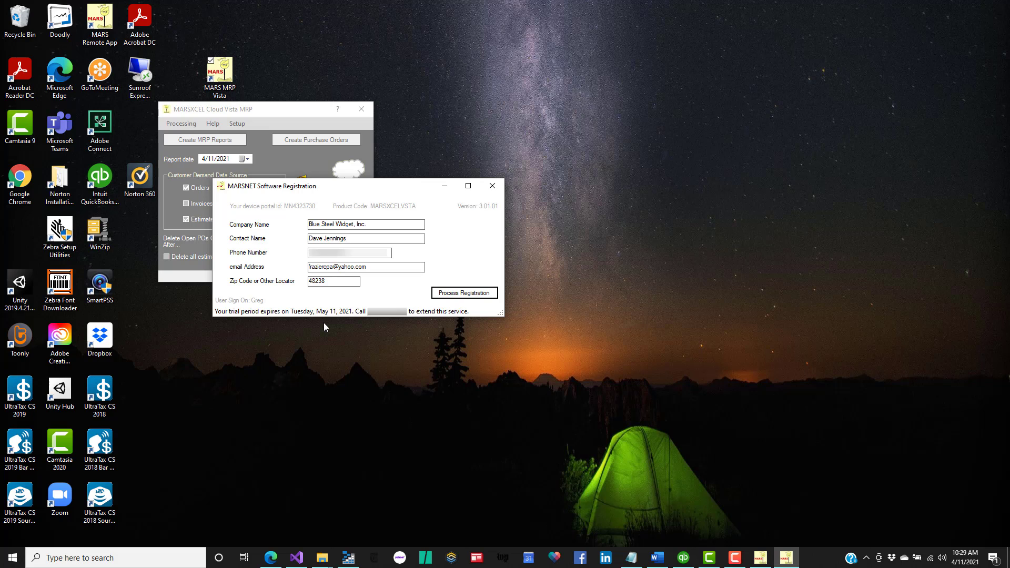
pyautogui.click(492, 186)
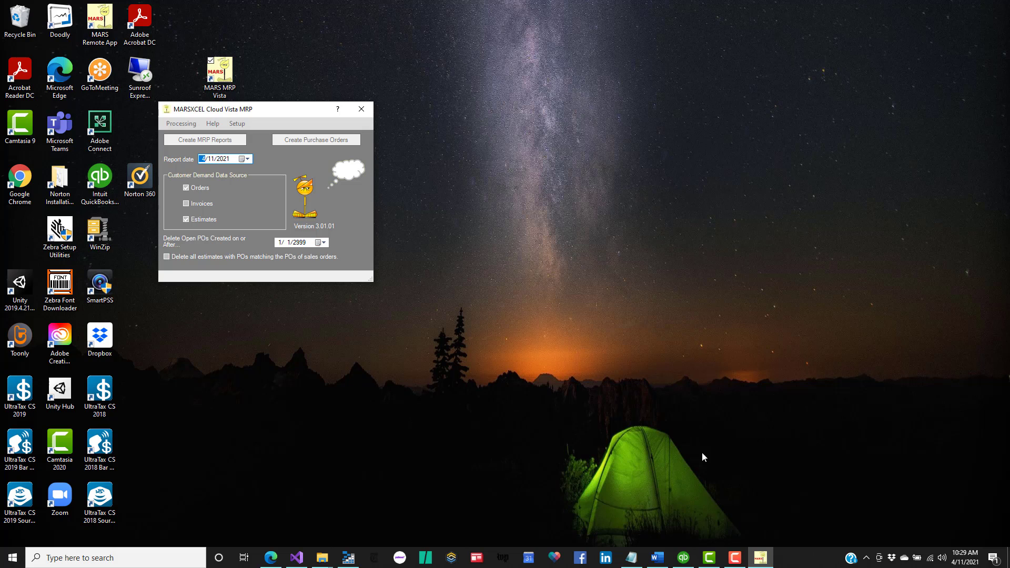
# Bring up QuickBooks behind the MARSXCEL Cloud Vista MRP window and open the custom fields setup, placing both MARS windows clear of each other
pyautogui.click(681, 562)
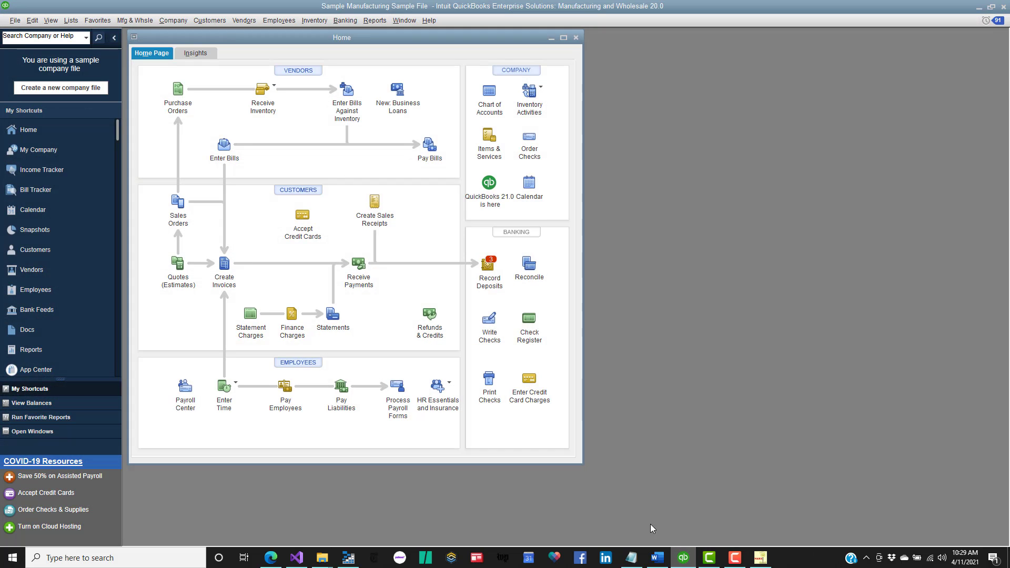
pyautogui.click(760, 559)
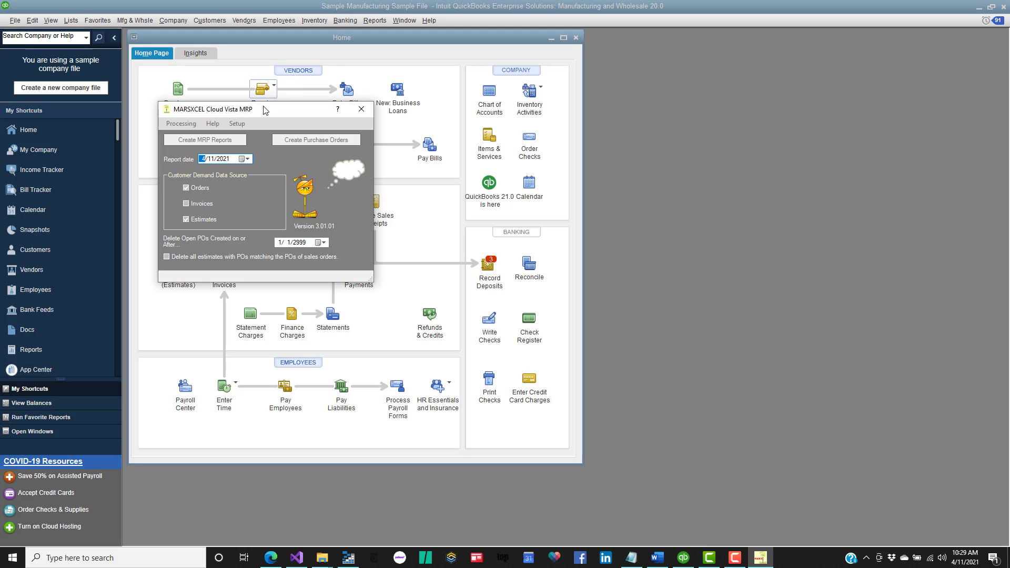
pyautogui.moveTo(261, 112); pyautogui.dragTo(582, 69)
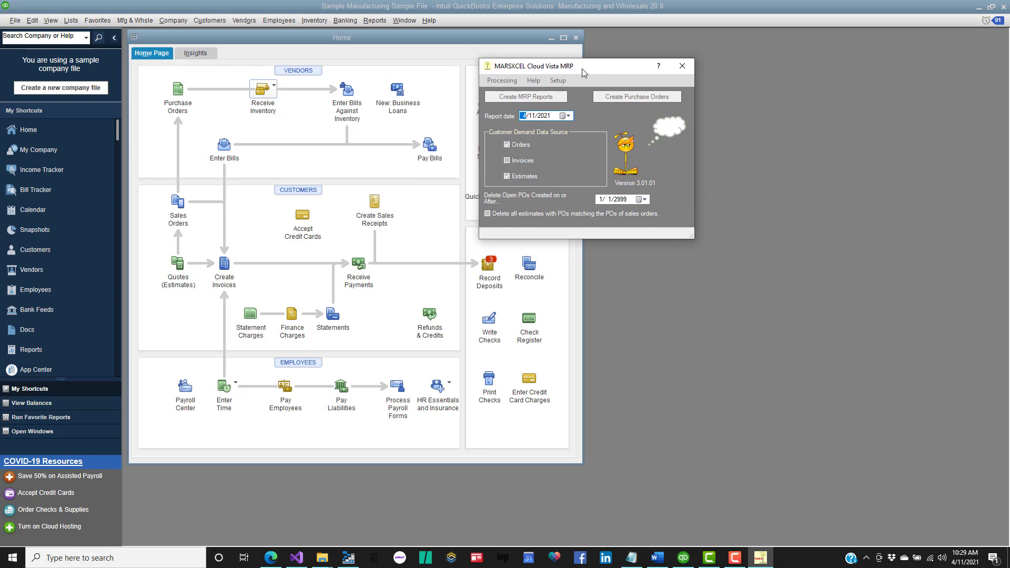
pyautogui.click(560, 82)
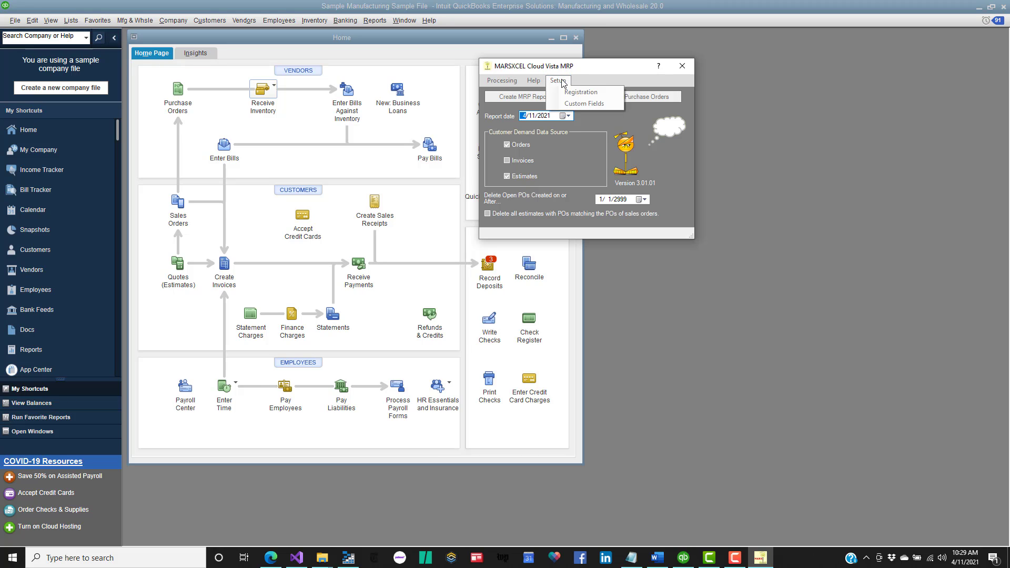
pyautogui.click(583, 105)
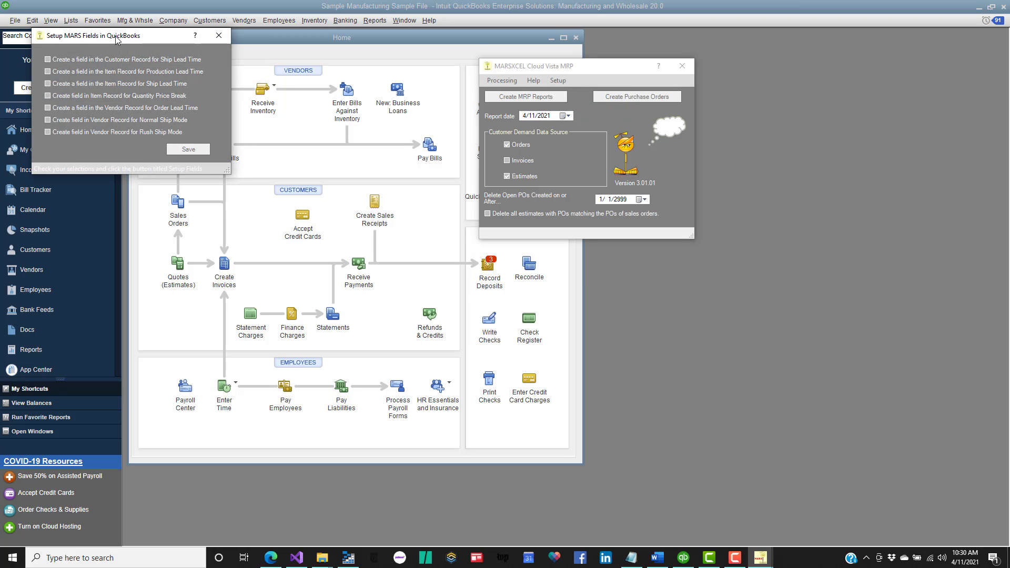
pyautogui.moveTo(117, 39); pyautogui.dragTo(566, 256)
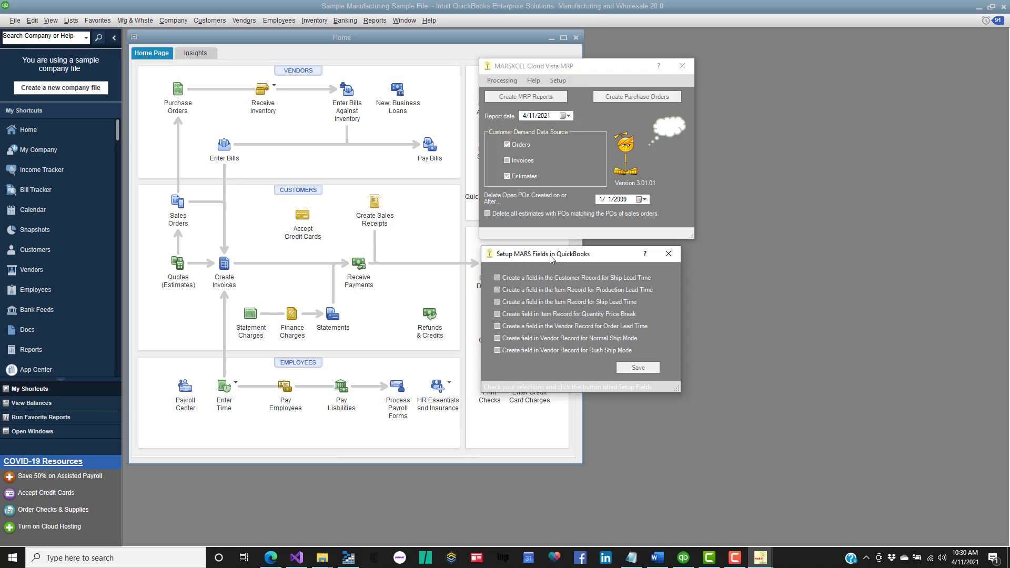
pyautogui.moveTo(552, 256); pyautogui.dragTo(562, 193)
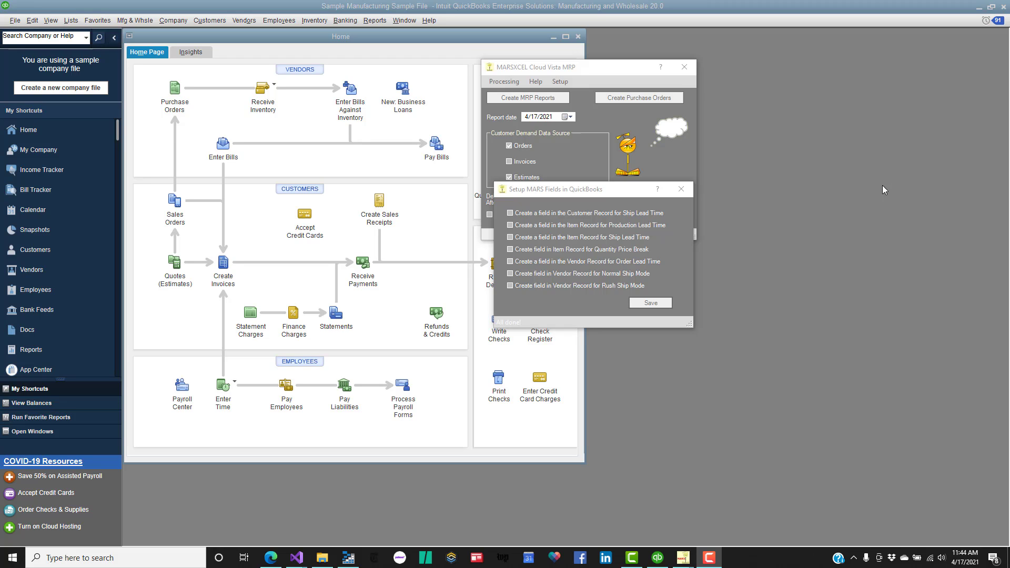
# Select all seven customer, item and vendor fields for creation in QuickBooks and save the selection
pyautogui.click(510, 214)
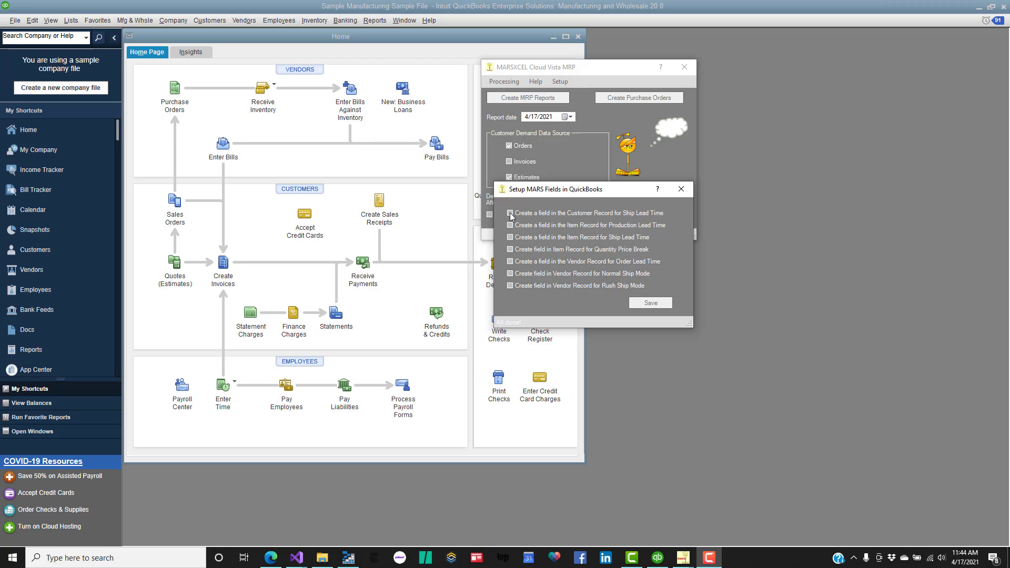
pyautogui.click(510, 214)
pyautogui.click(510, 225)
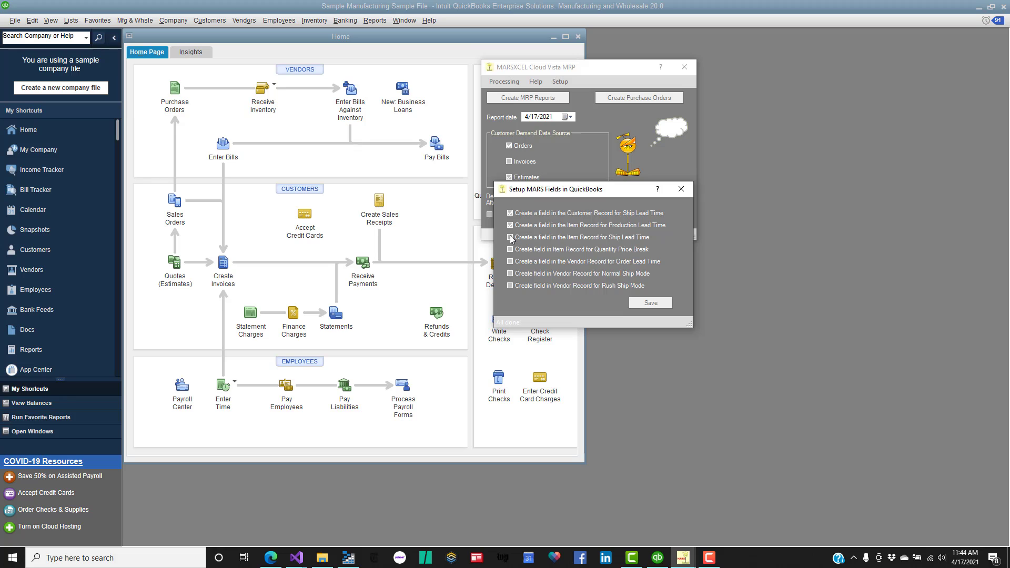
pyautogui.click(510, 238)
pyautogui.click(510, 249)
pyautogui.click(510, 274)
pyautogui.click(510, 286)
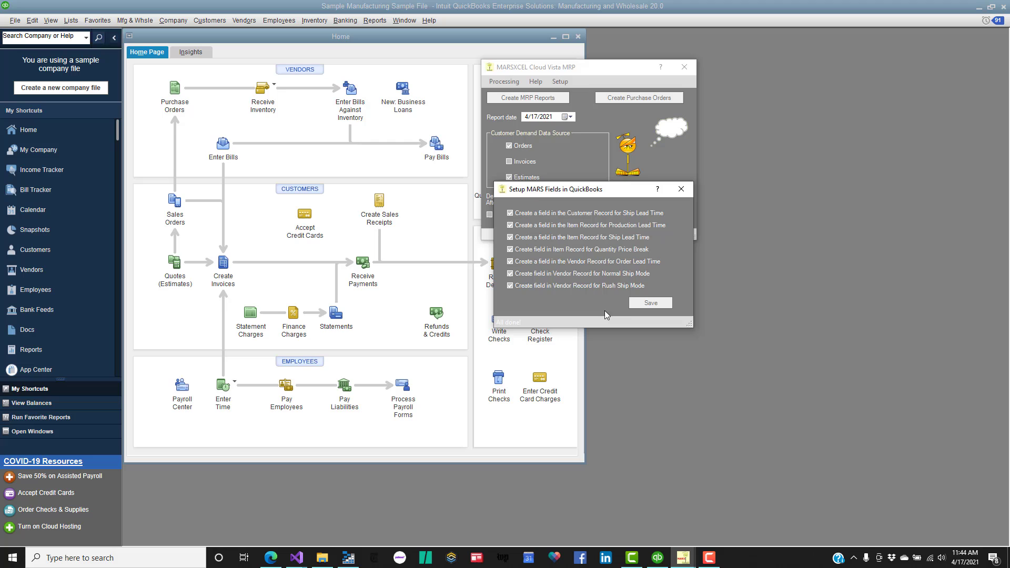
pyautogui.click(647, 303)
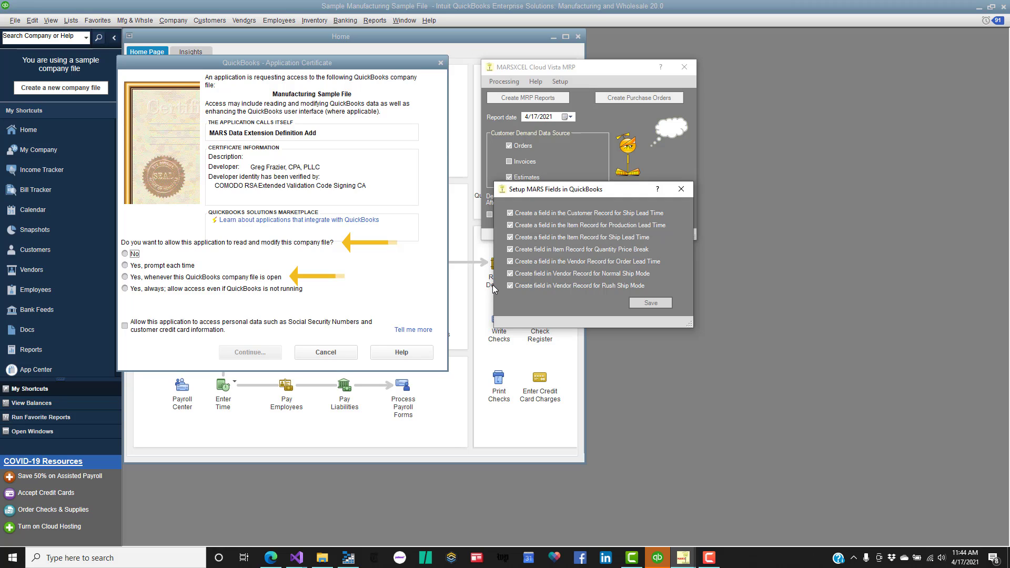
# Grant MARS Data Extension Definition Add access whenever this QuickBooks company file is open, without personal data access
pyautogui.click(125, 277)
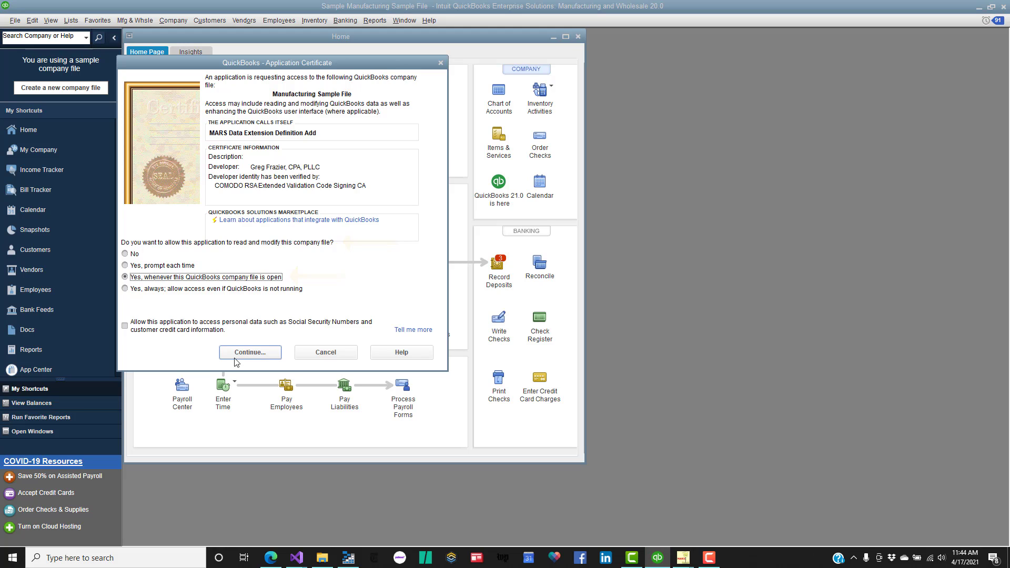
pyautogui.click(243, 353)
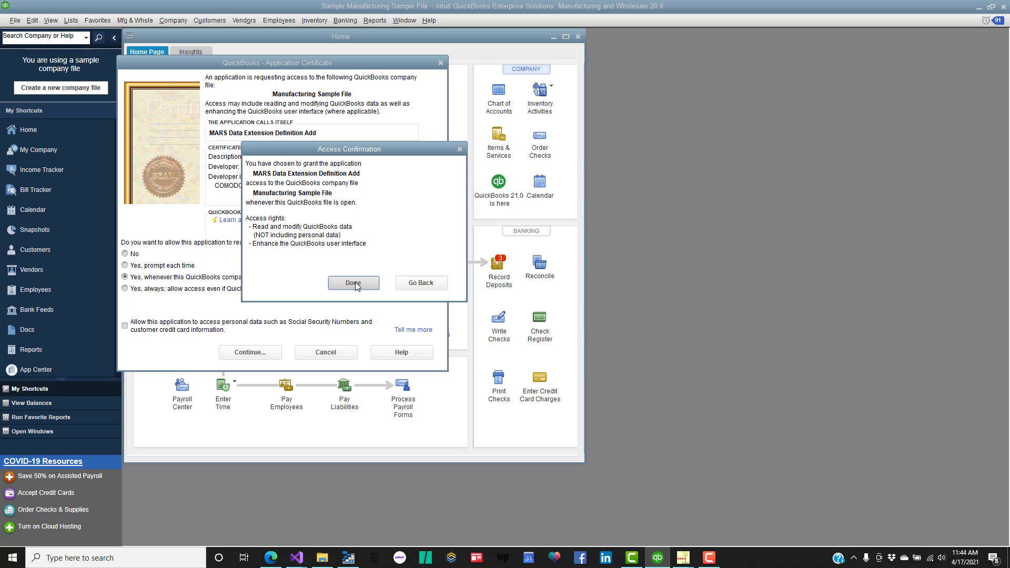
pyautogui.click(354, 283)
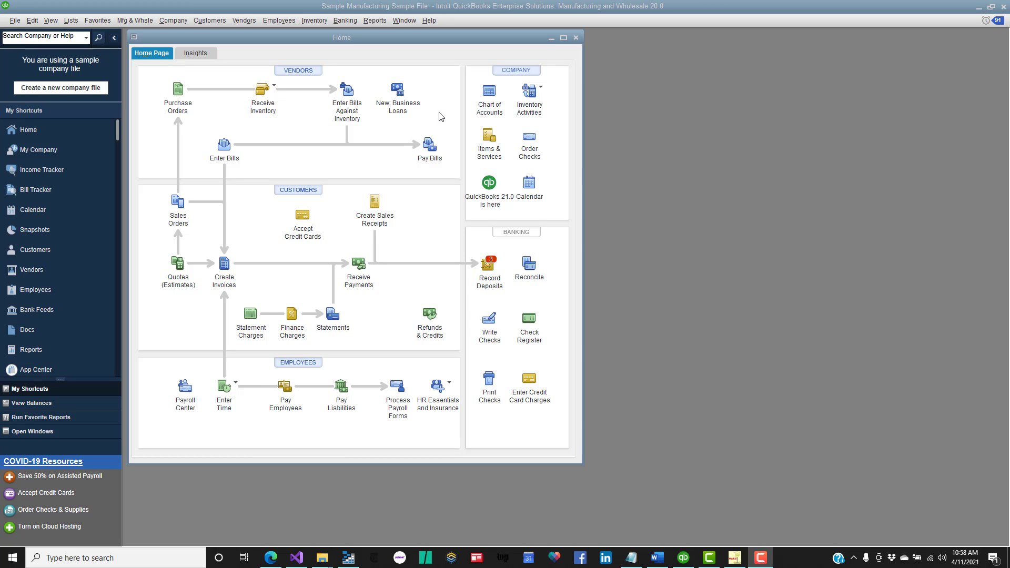
# Open the Fran's Fasteners vendor record in QuickBooks and view its additional info with the custom fields
pyautogui.click(304, 74)
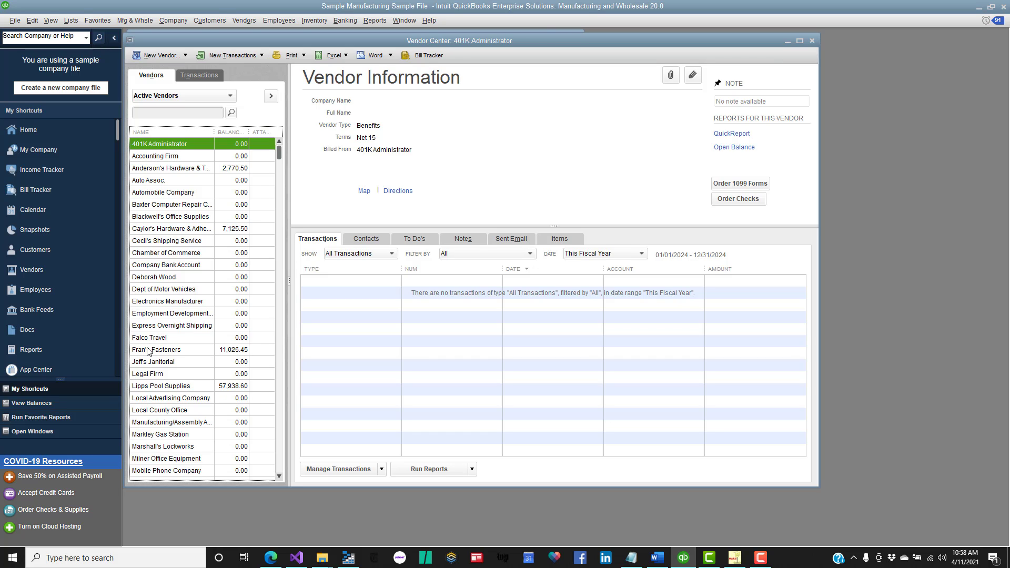
pyautogui.doubleClick(149, 350)
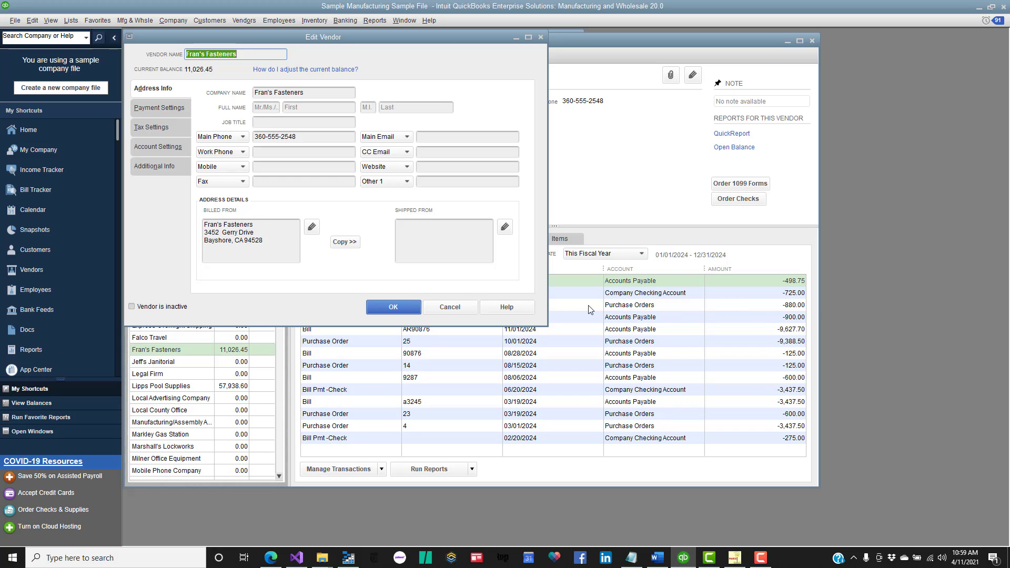
pyautogui.click(147, 164)
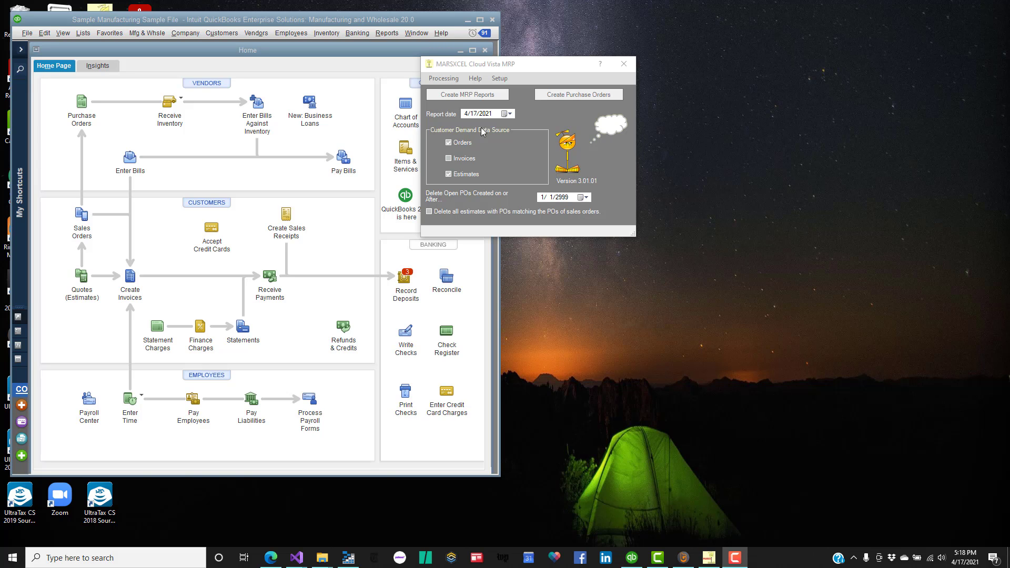
# Start creating the MRP reports and grant MARS Company Query access whenever this QuickBooks company file is open
pyautogui.click(450, 95)
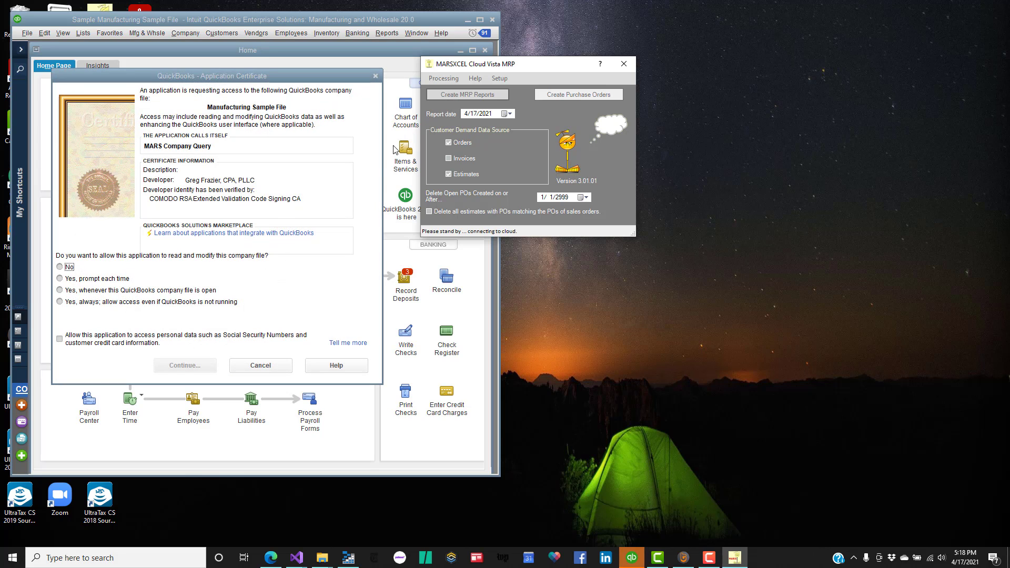
pyautogui.click(60, 291)
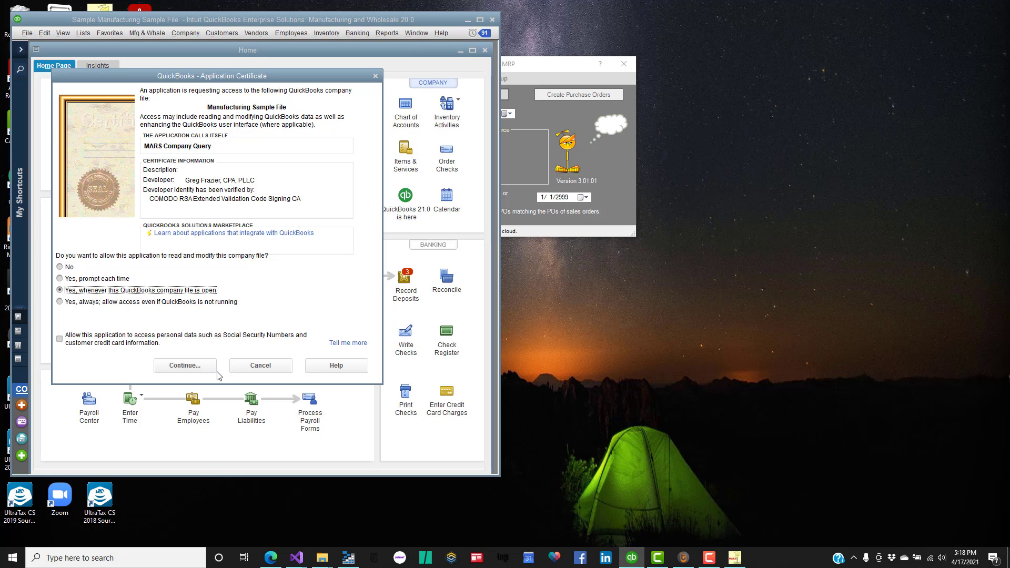
pyautogui.click(195, 367)
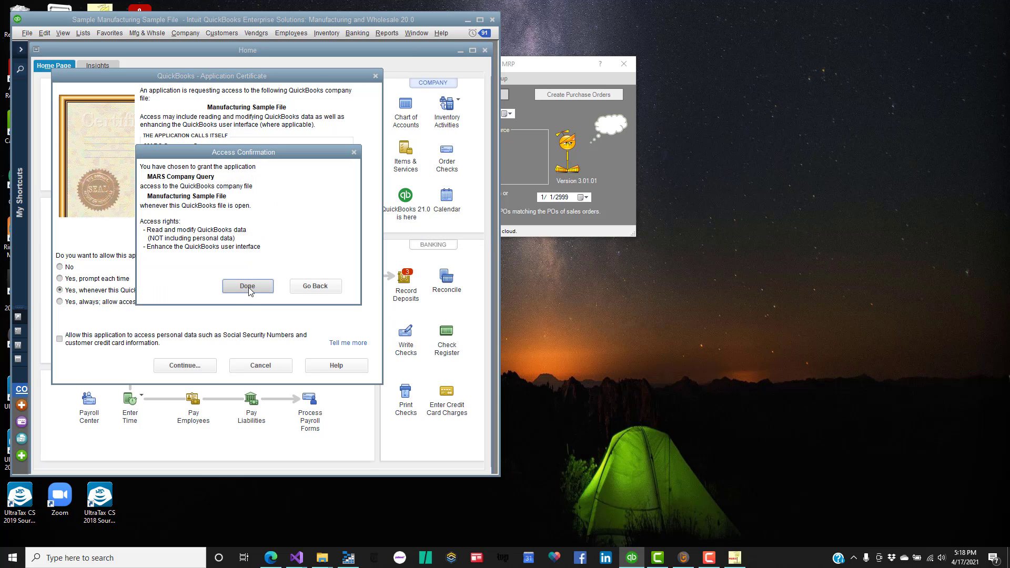
pyautogui.click(247, 286)
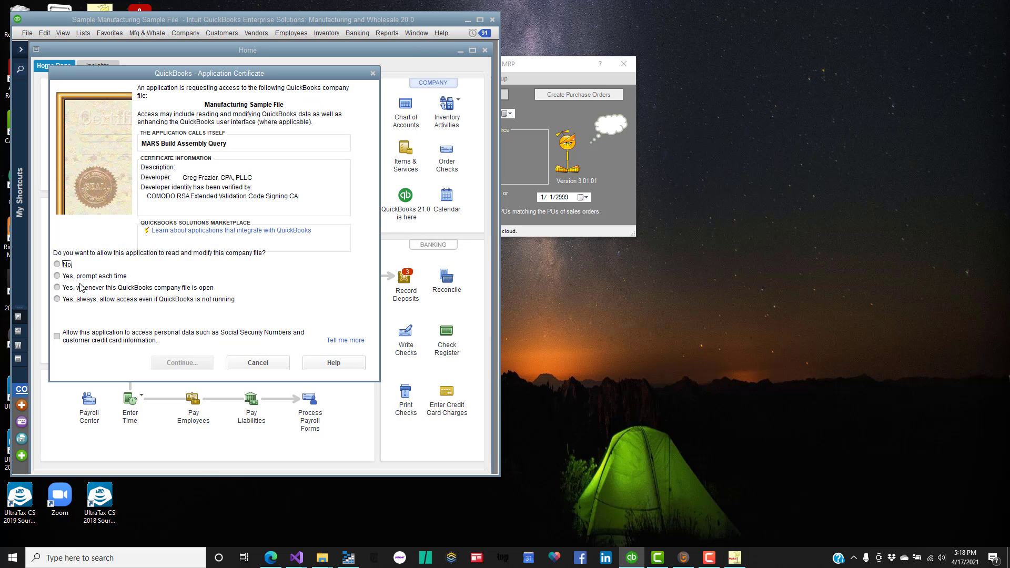
# Grant MARS Build Assembly Query access whenever this QuickBooks company file is open
pyautogui.click(58, 288)
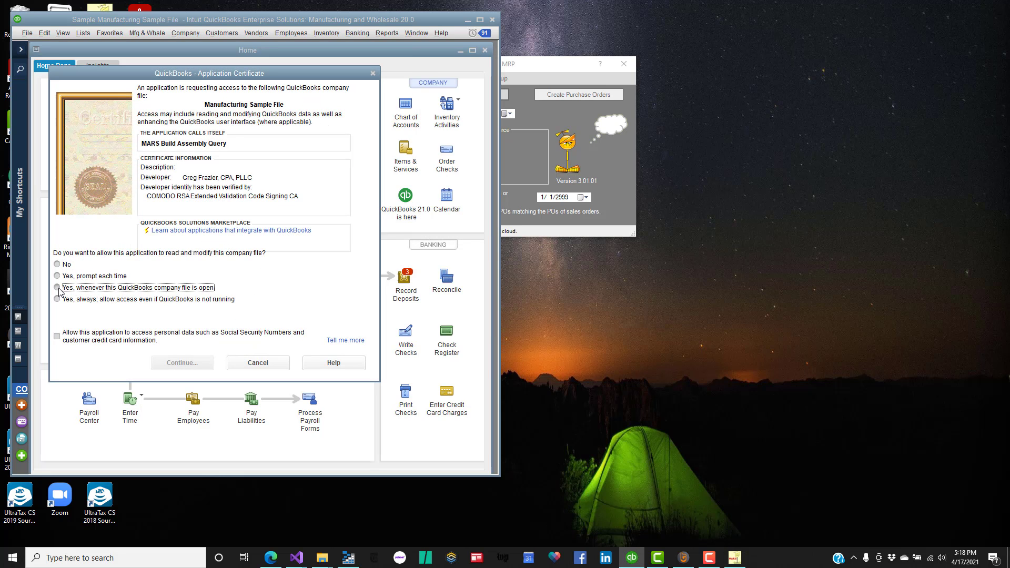
pyautogui.click(180, 364)
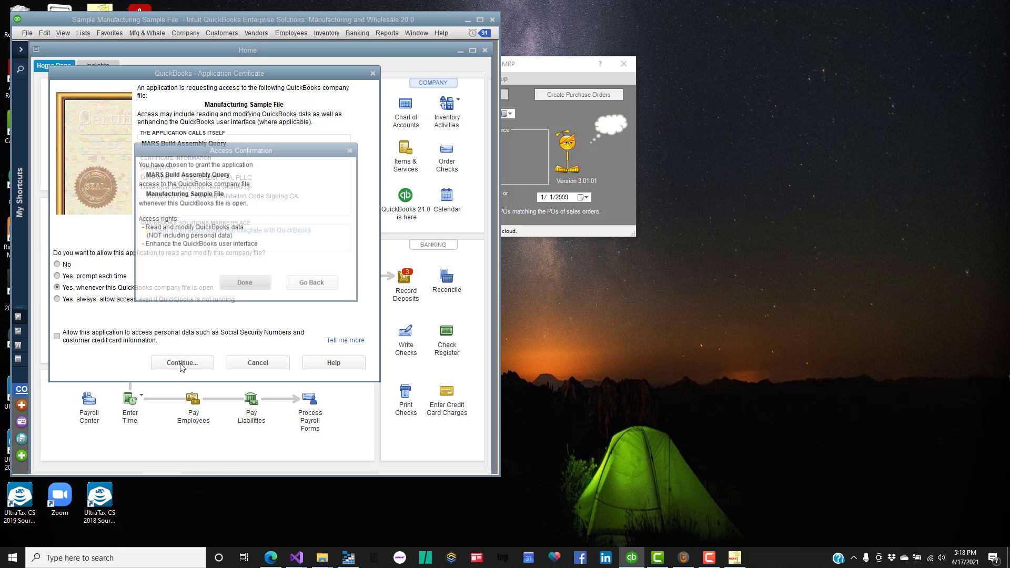
pyautogui.click(253, 284)
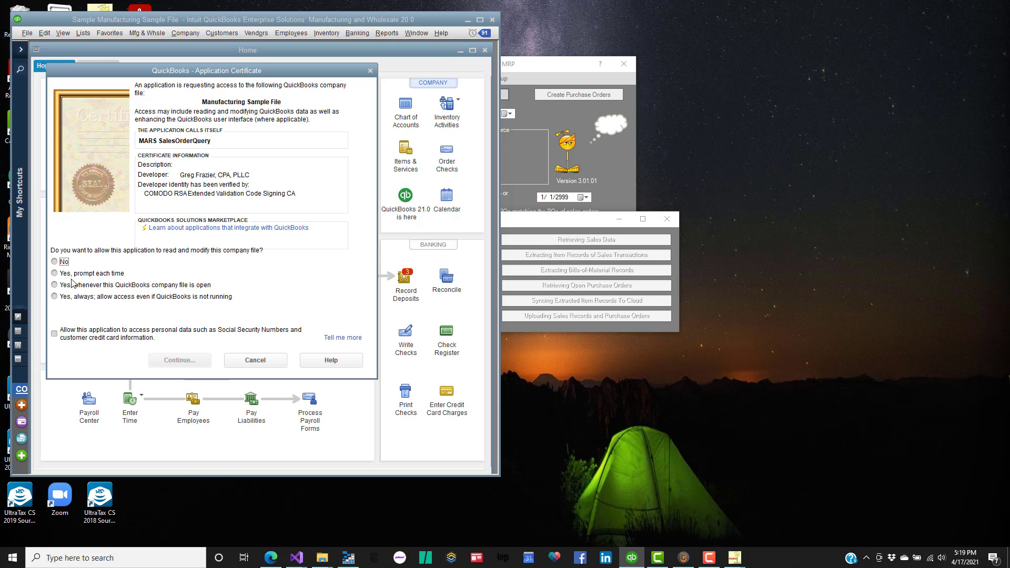
# Grant MARS SalesOrderQuery access whenever this QuickBooks company file is open
pyautogui.click(55, 285)
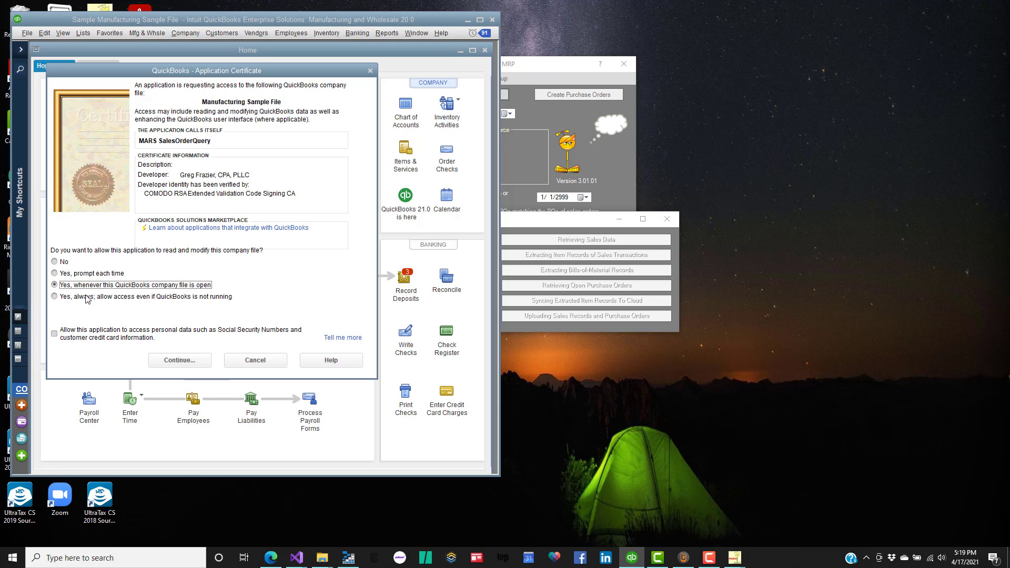
pyautogui.click(181, 362)
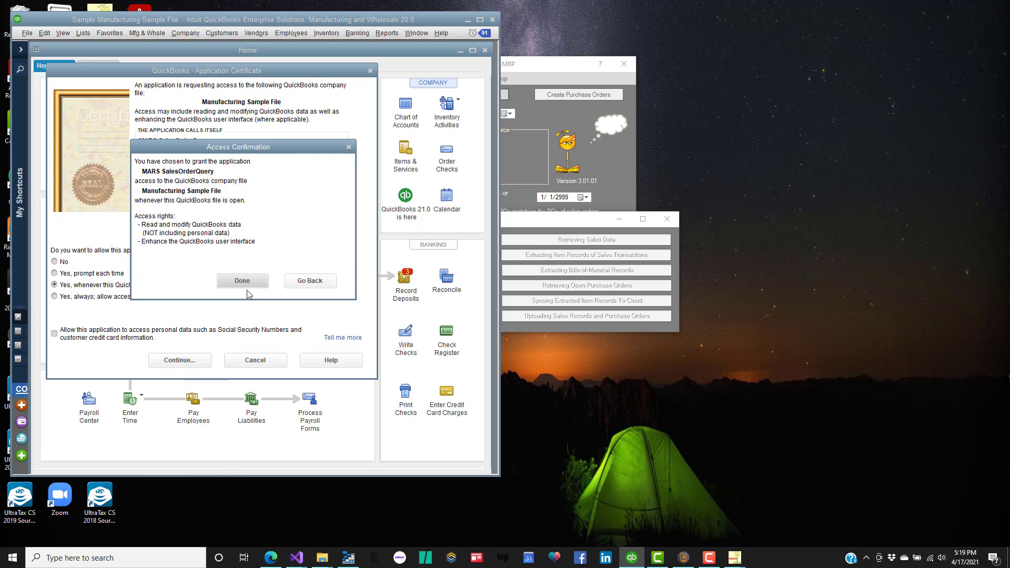
pyautogui.click(251, 282)
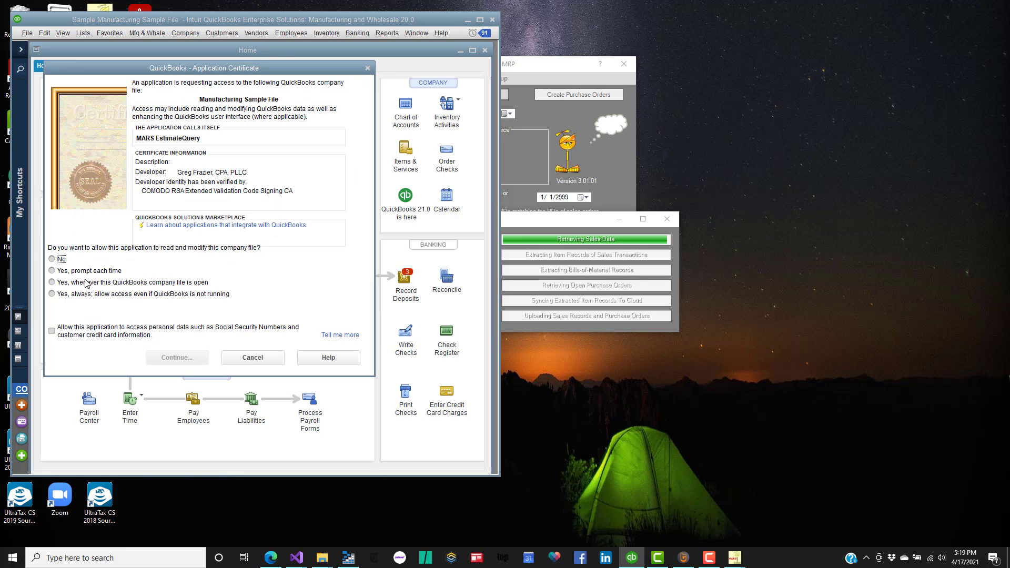
# Grant MARS EstimateQuery access whenever this QuickBooks company file is open
pyautogui.click(52, 283)
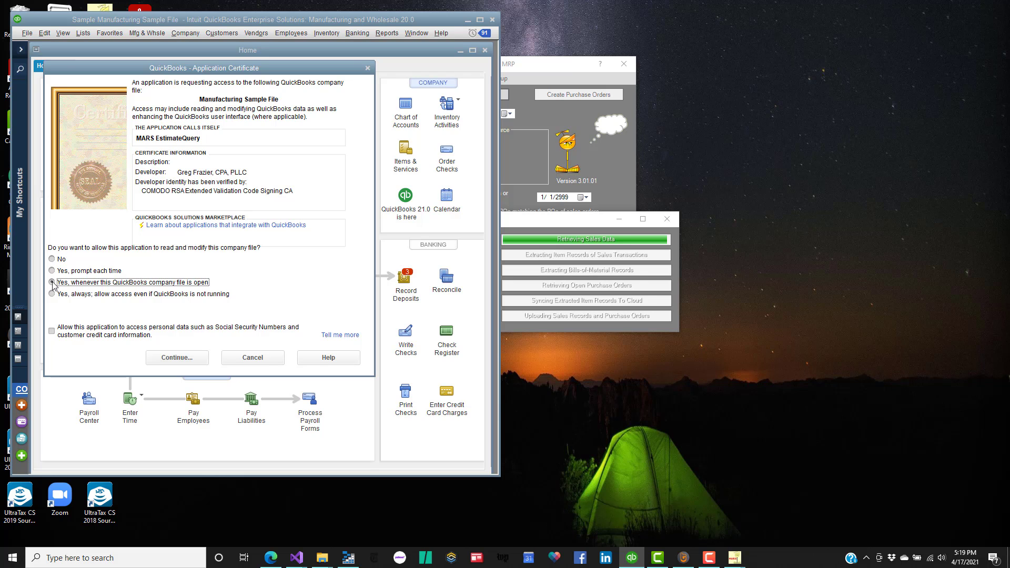
pyautogui.click(171, 357)
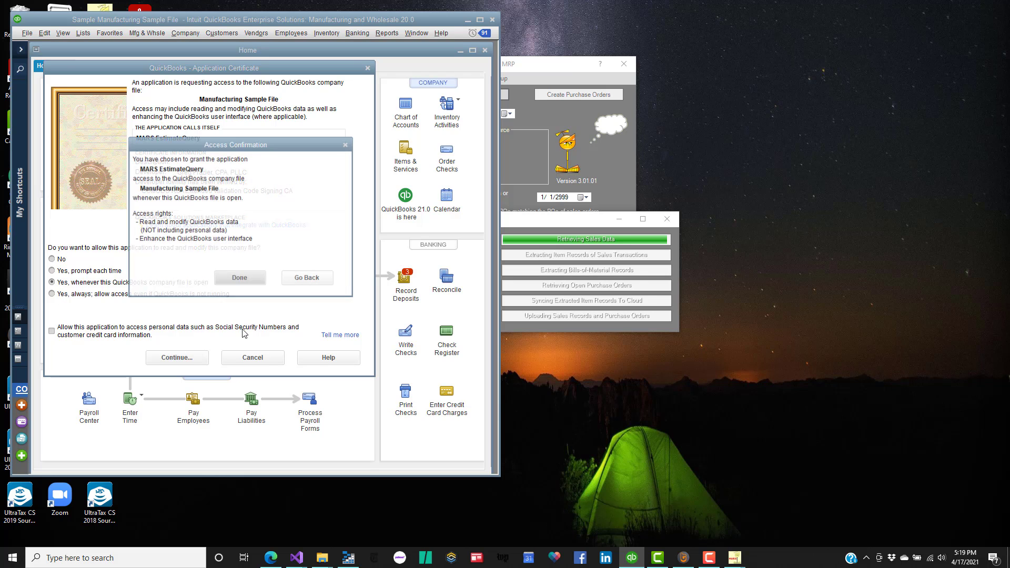
pyautogui.click(245, 279)
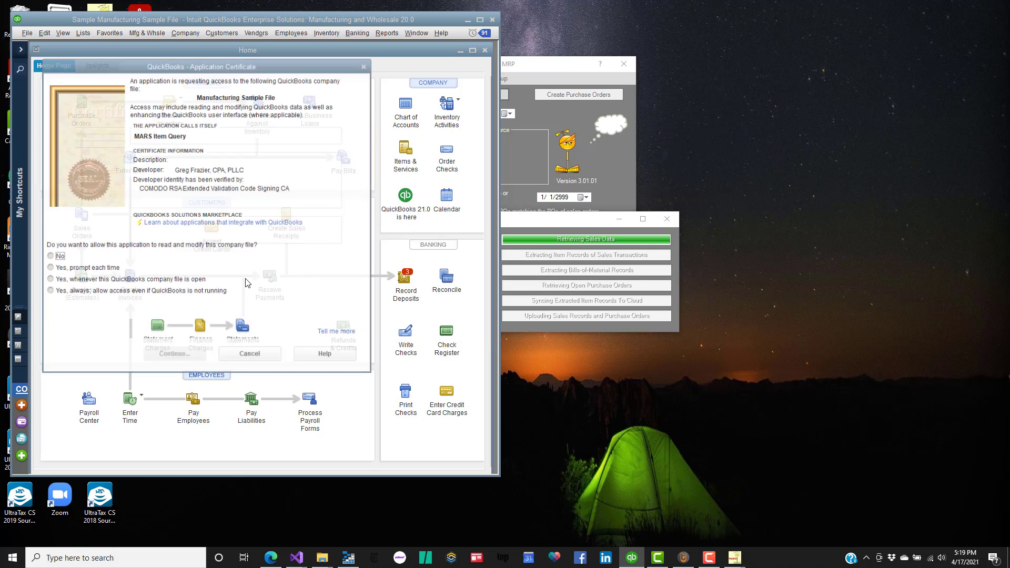
# Grant MARS Item Query access whenever this QuickBooks company file is open
pyautogui.click(49, 280)
pyautogui.click(166, 357)
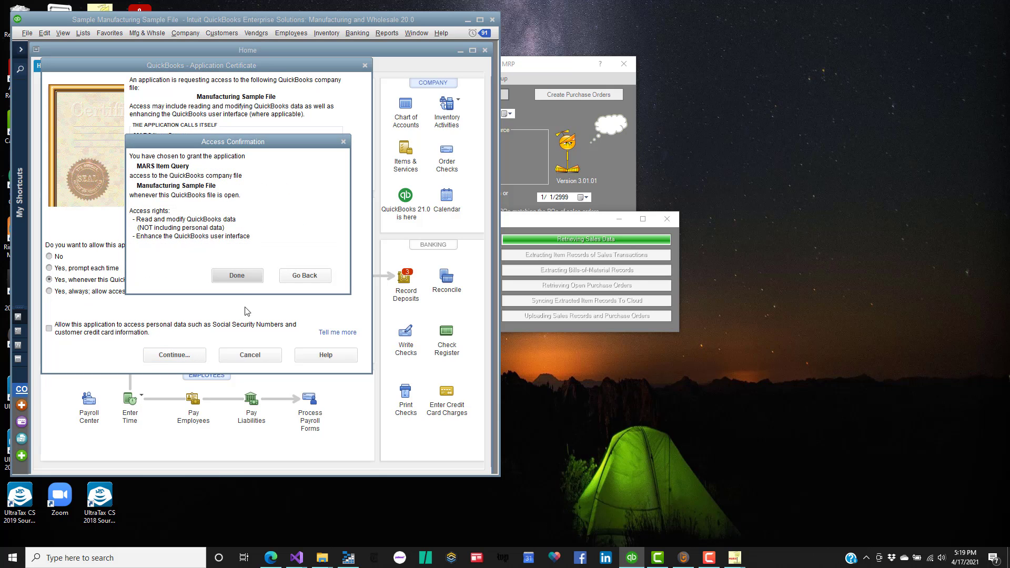
pyautogui.click(239, 275)
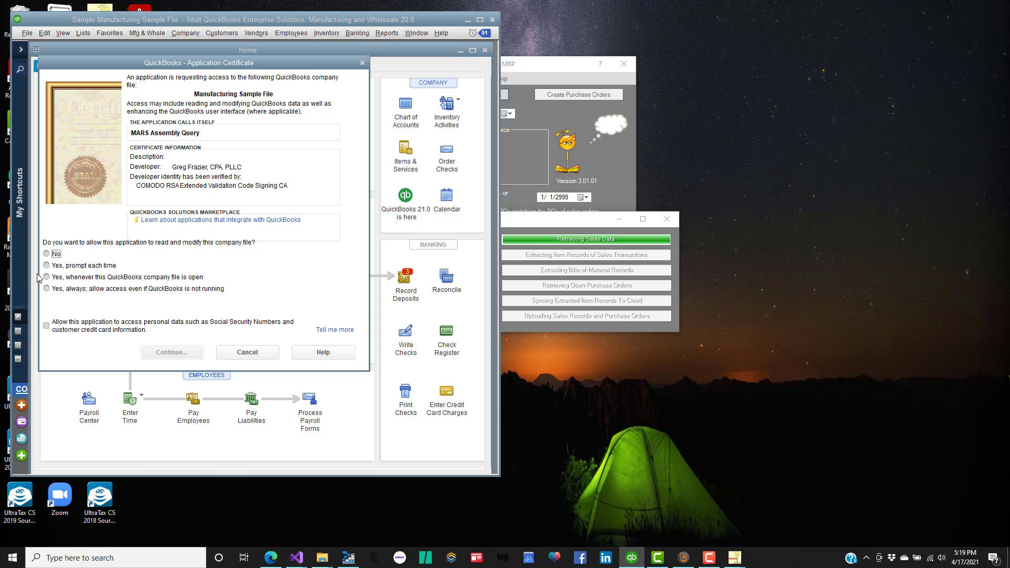
# Grant MARS Assembly Query access whenever this QuickBooks company file is open
pyautogui.click(47, 277)
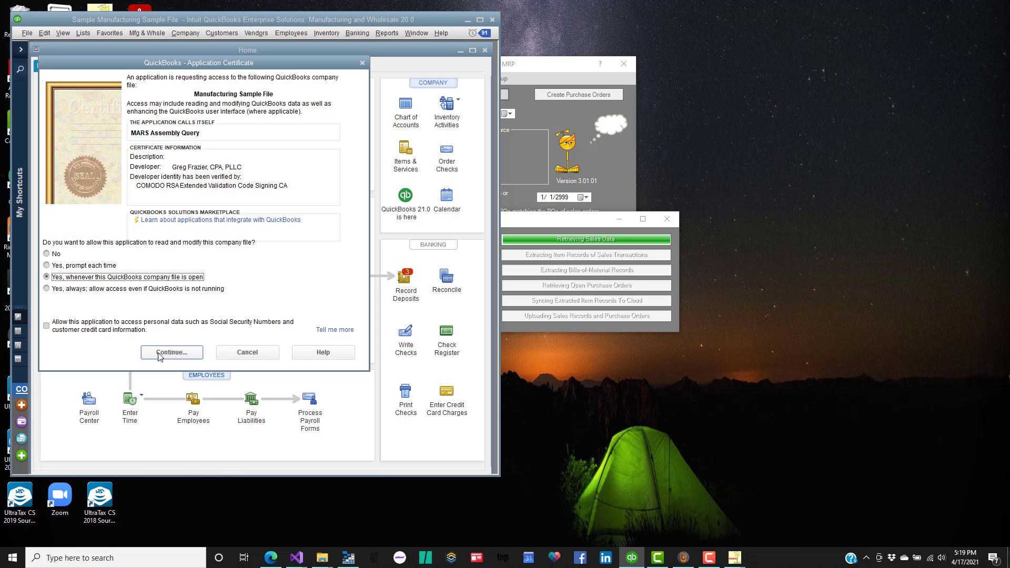
pyautogui.click(158, 356)
pyautogui.click(234, 272)
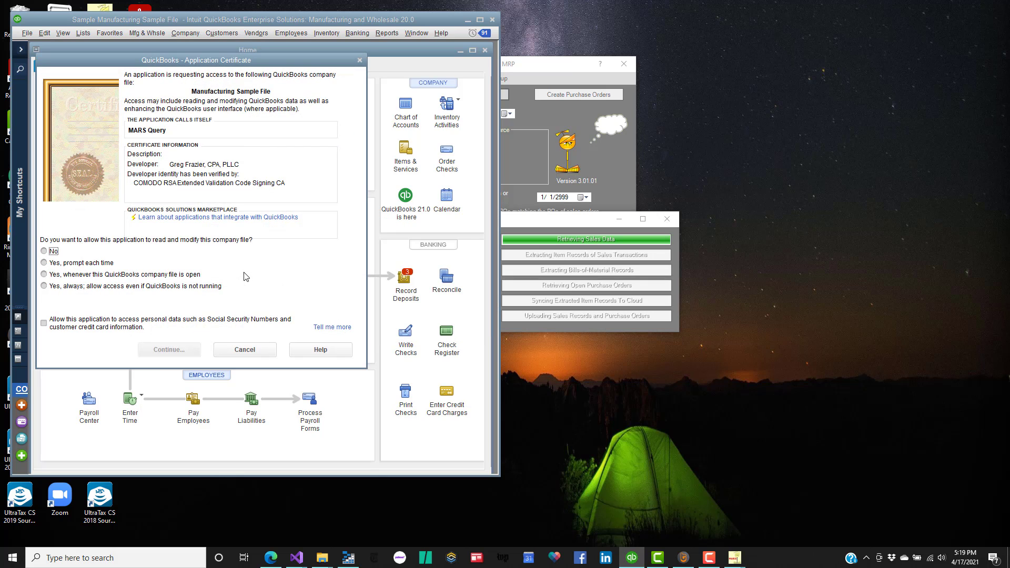
# Grant MARS Query access whenever this QuickBooks company file is open
pyautogui.click(44, 276)
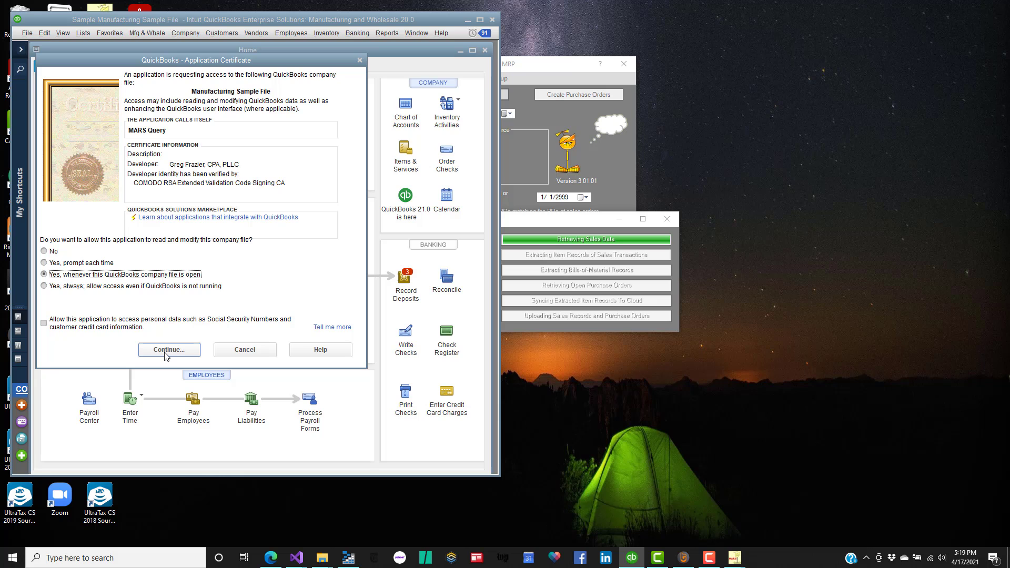
pyautogui.click(166, 351)
pyautogui.click(232, 269)
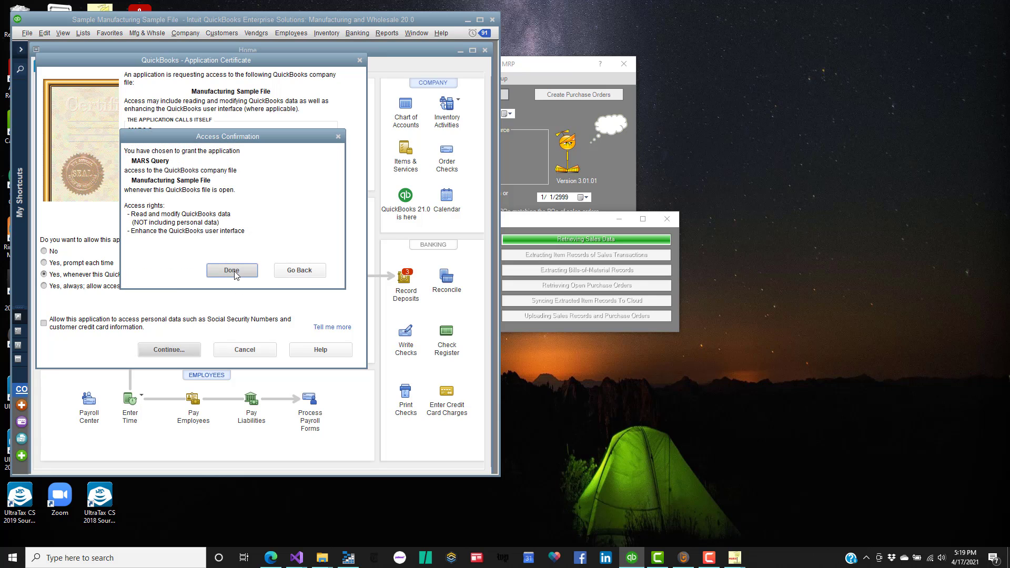
pyautogui.click(235, 271)
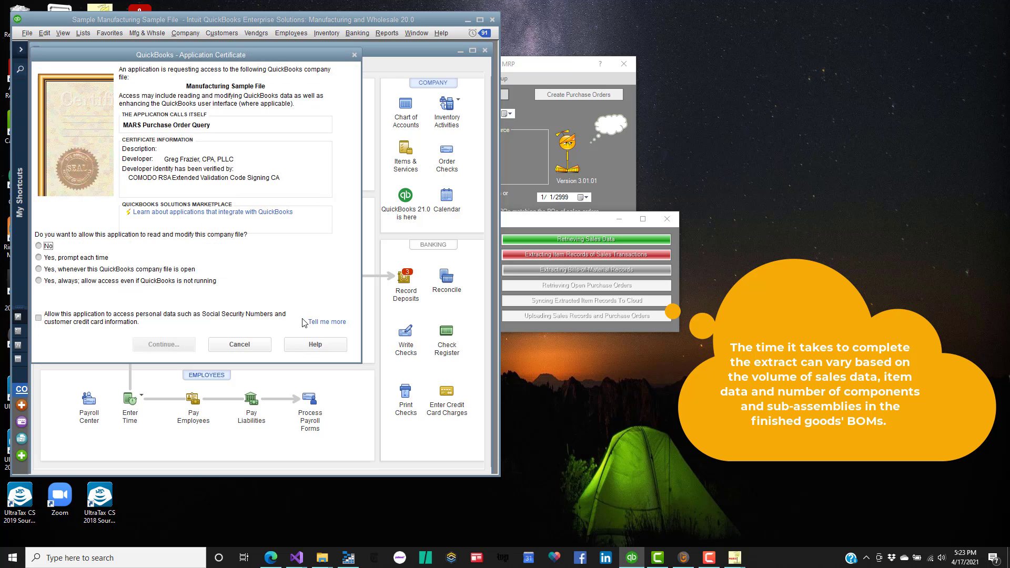
# Grant MARS Purchase Order Query access whenever this QuickBooks company file is open, and close the MRP program once the data extract is done
pyautogui.click(40, 269)
pyautogui.click(146, 345)
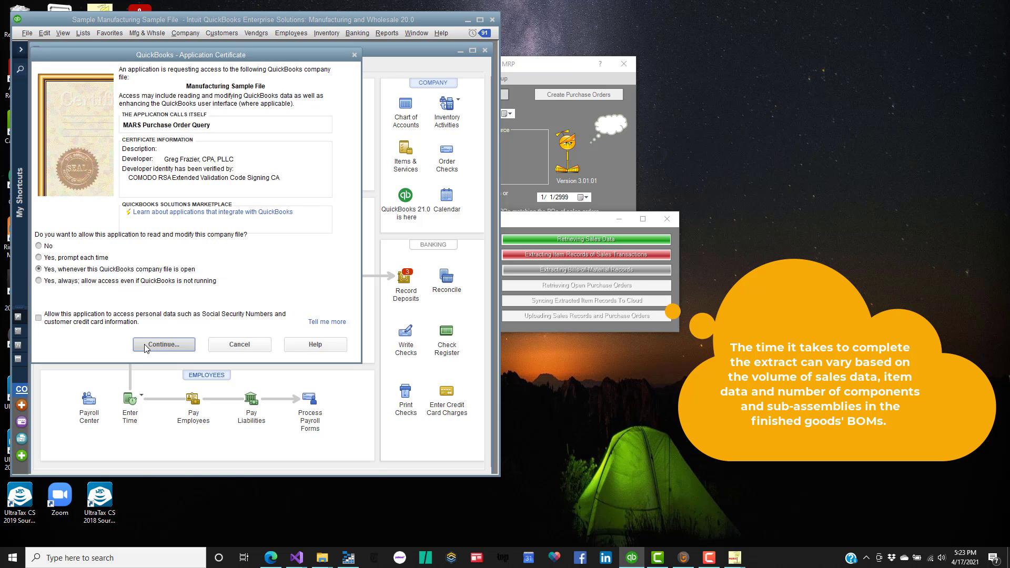
pyautogui.click(227, 265)
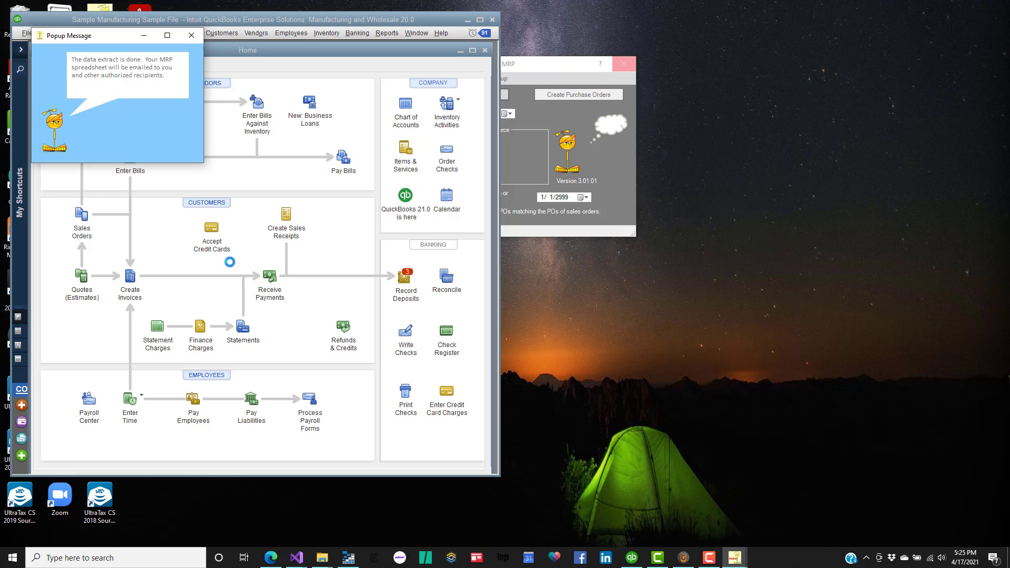
pyautogui.click(624, 64)
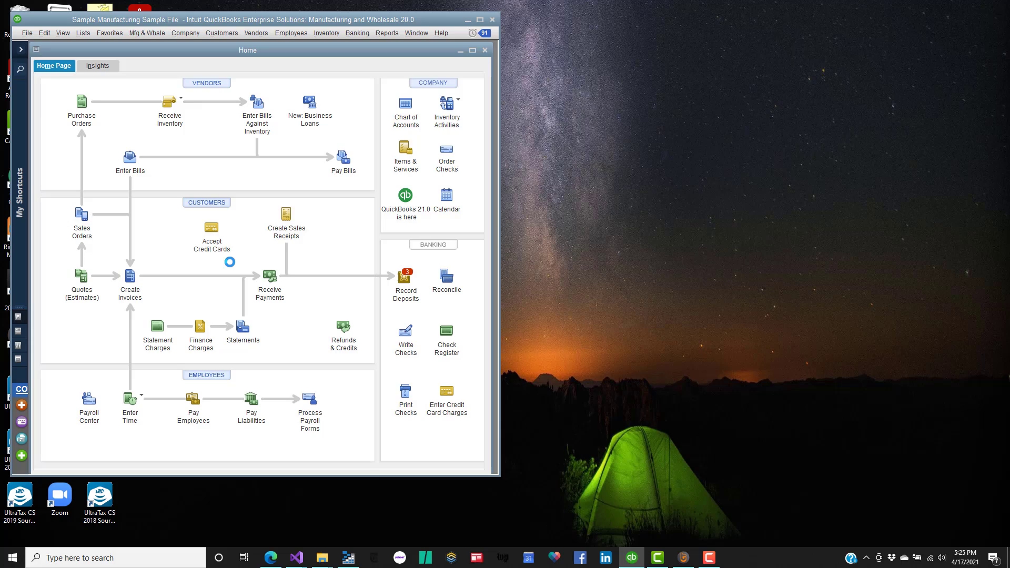